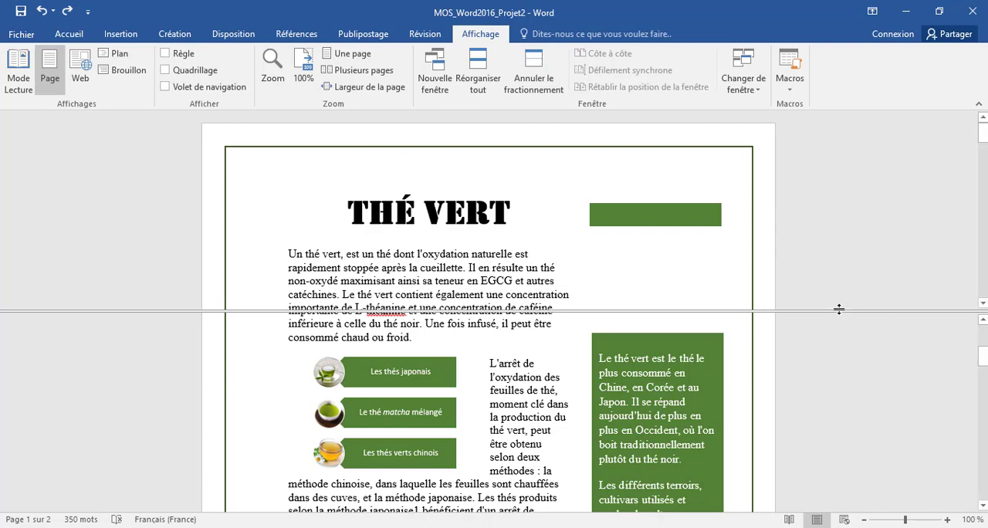
Step: Move the window split down to enlarge the document view and show the Tâche 1 instruction beneath it
left_click_drag(843, 311, 843, 447)
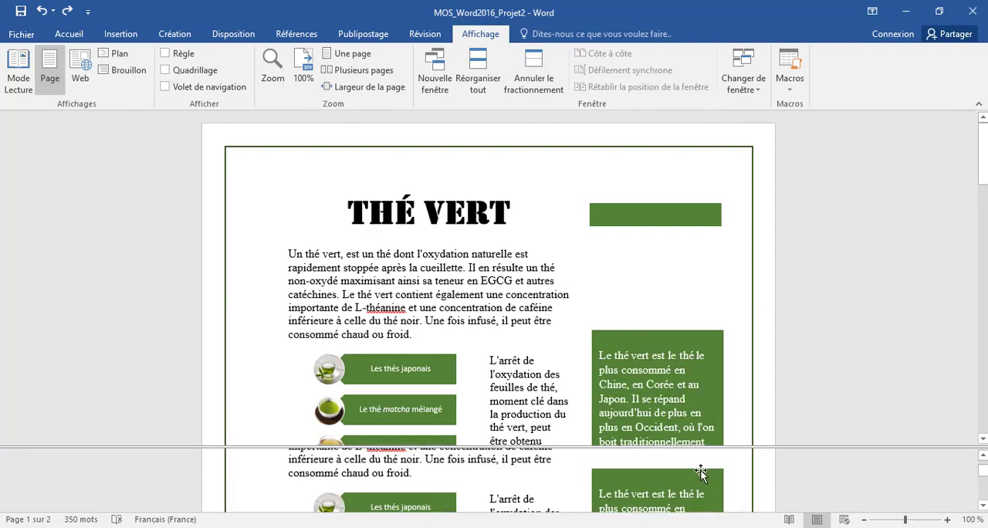
scroll(693, 473, "down", 8)
scroll(692, 472, "down", 3)
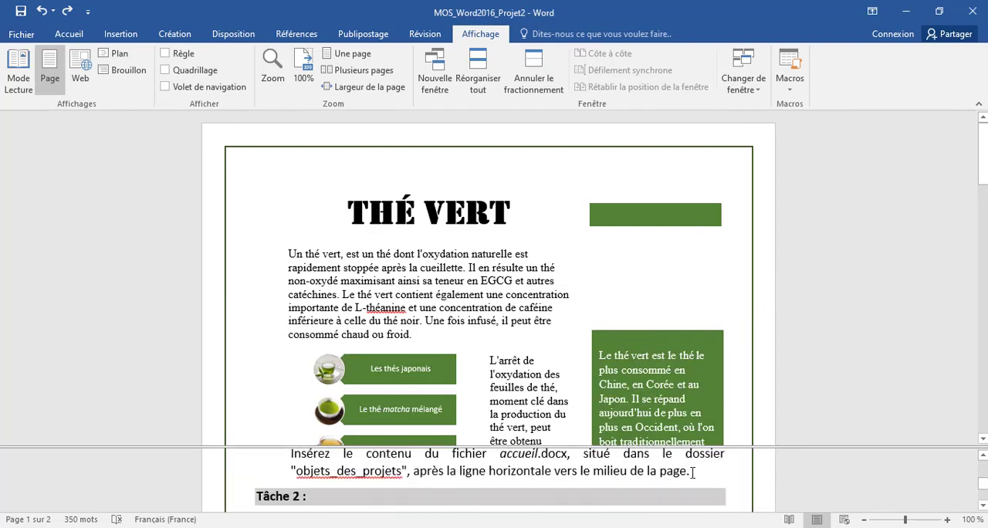
scroll(693, 473, "up", 2)
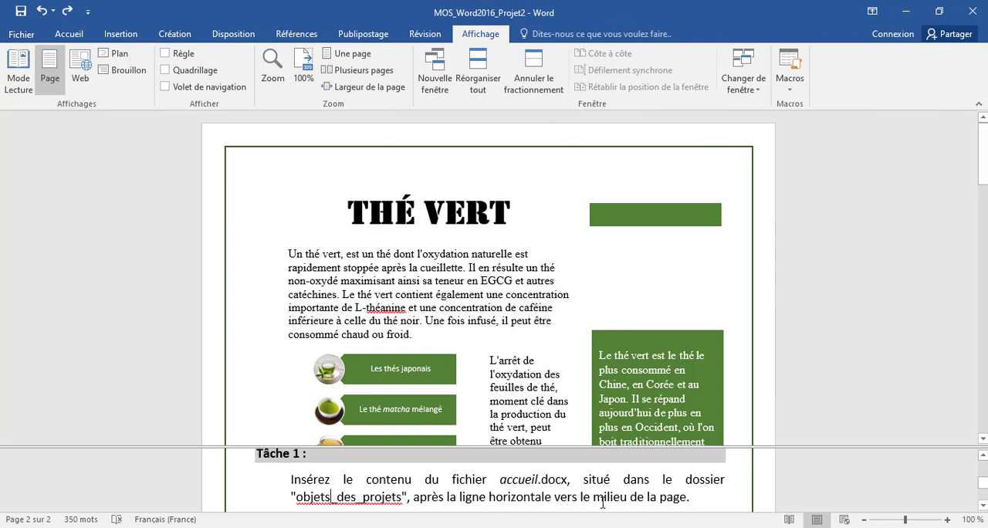
Step: Insert the text of the accueil file from the objets_des_projets folder just below the horizontal line mid-page
scroll(530, 303, "down", 3)
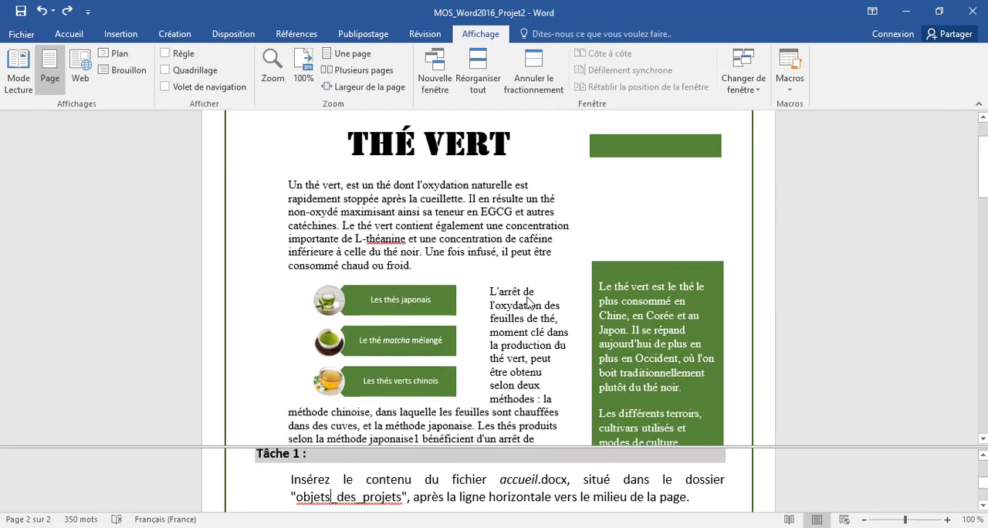
scroll(530, 303, "down", 7)
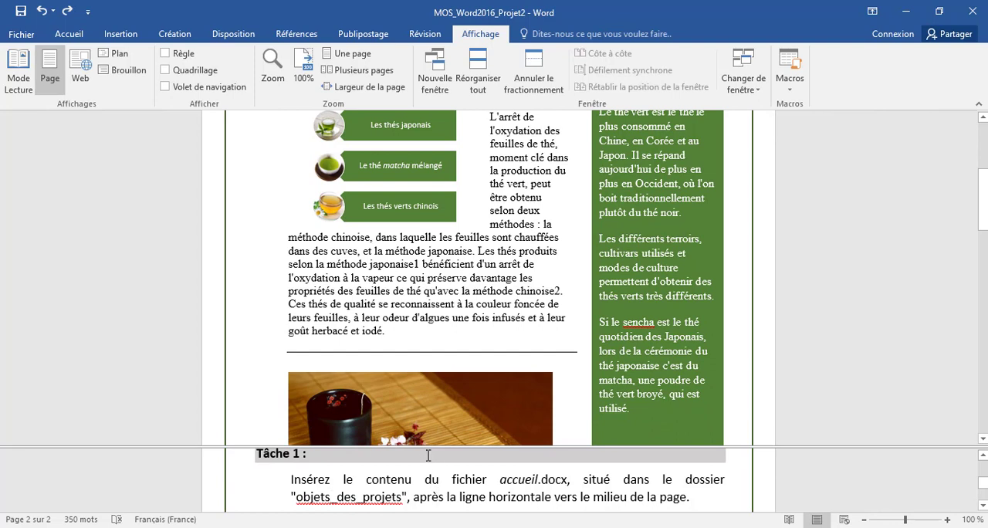
left_click(348, 361)
left_click(122, 35)
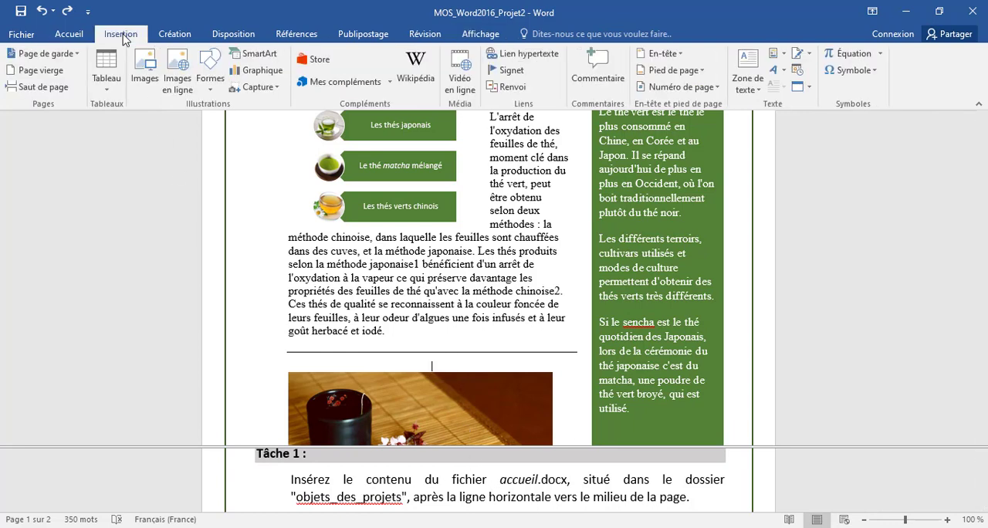
left_click(809, 90)
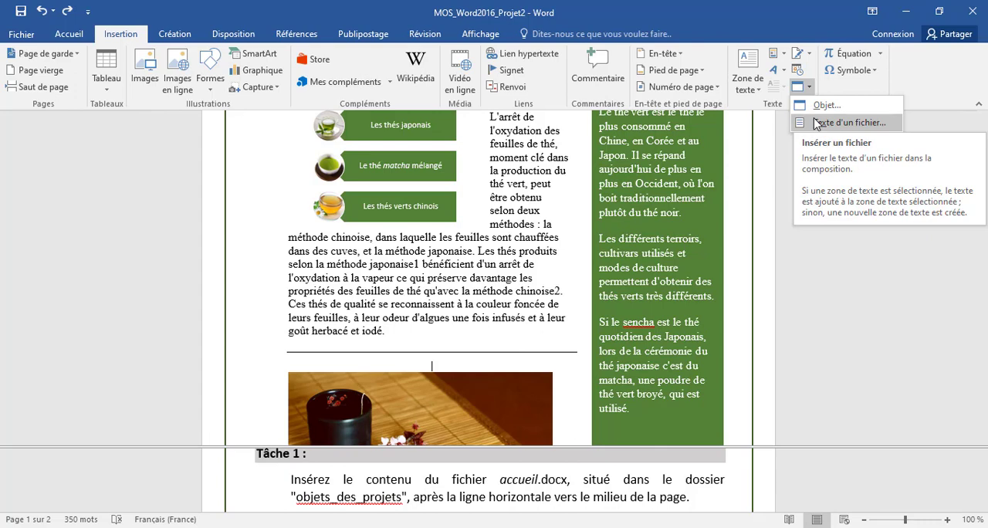
left_click(842, 123)
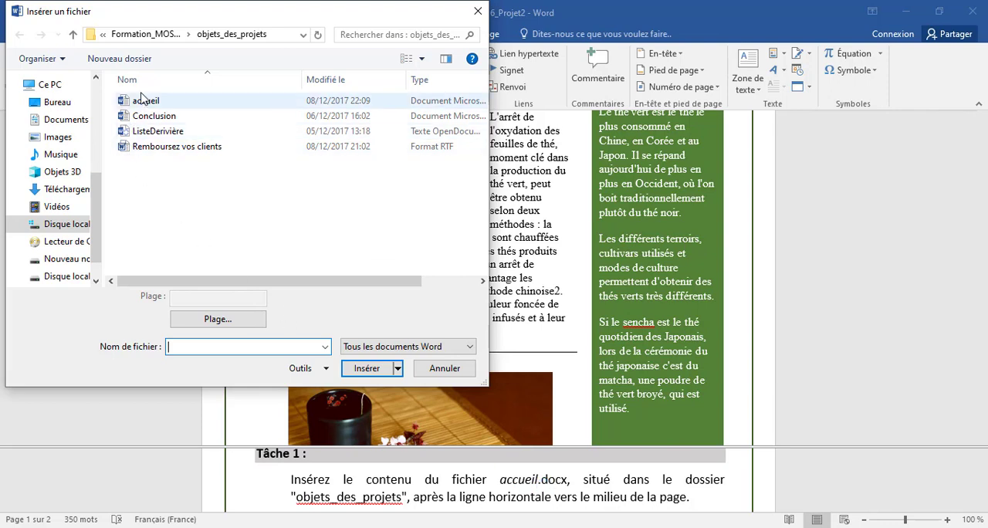
left_click(146, 100)
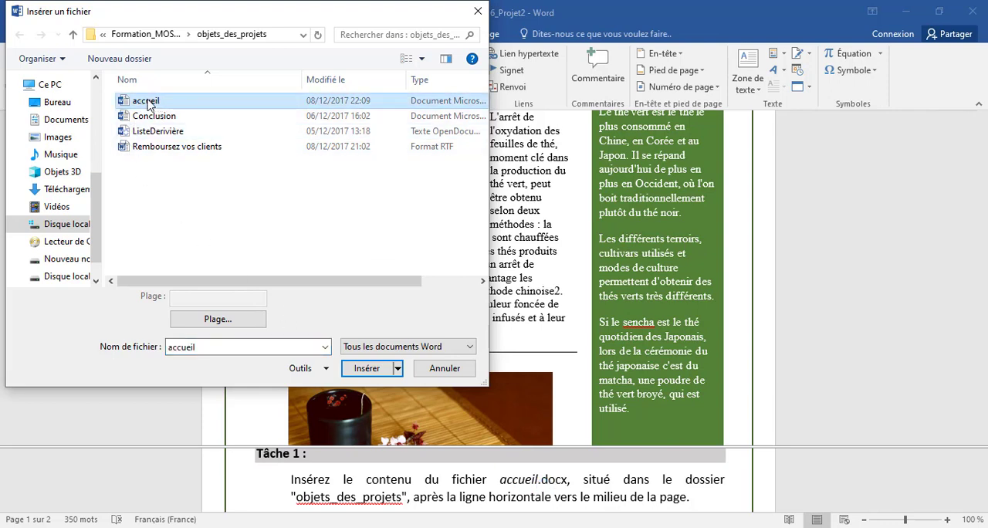
left_click(368, 369)
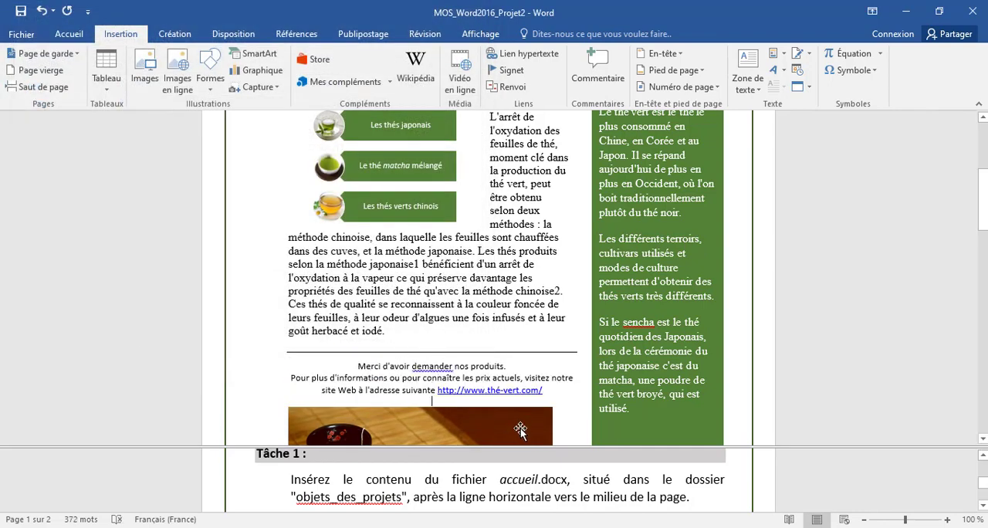
Step: Apply the Arrondi adouci bevel effect to the image of the tea cup, sachet and flower, as Tâche 2 asks
scroll(527, 494, "down", 2)
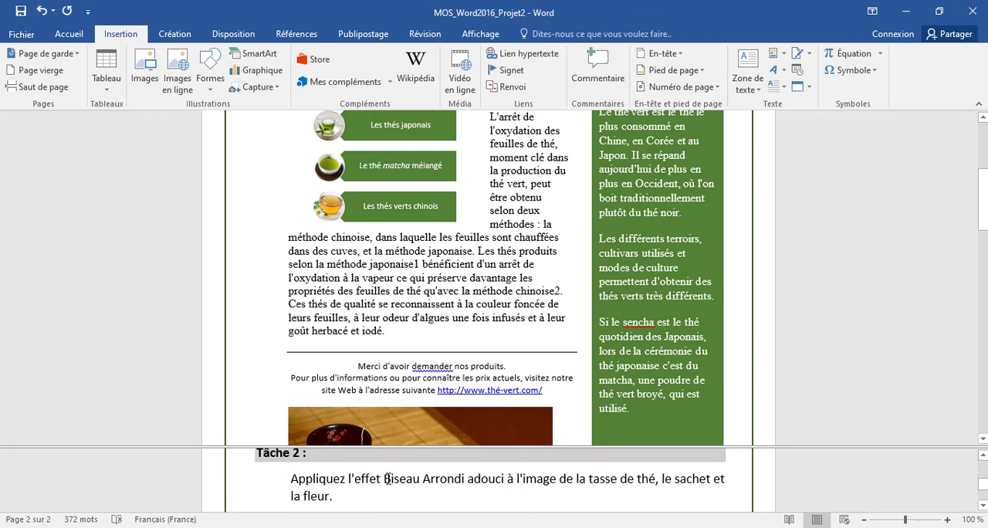
scroll(552, 376, "down", 1)
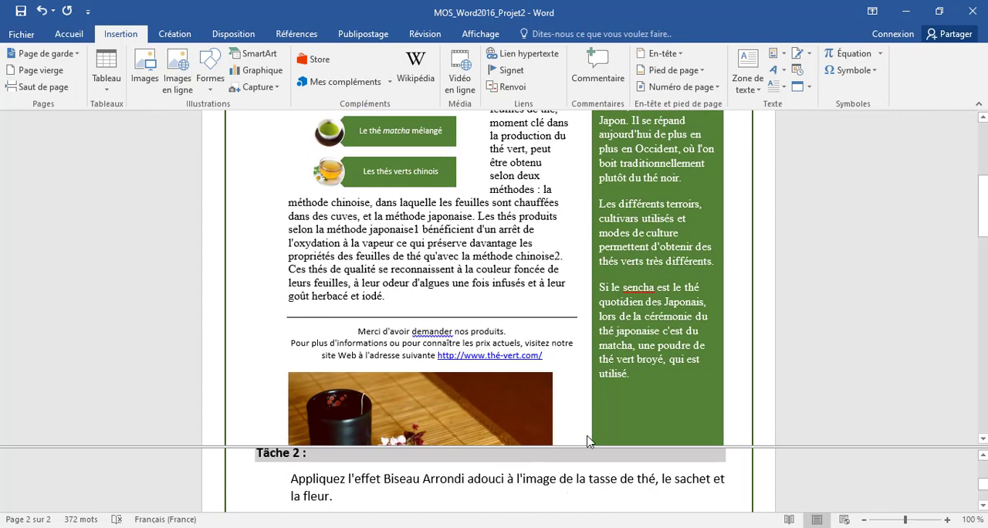
scroll(560, 437, "down", 2)
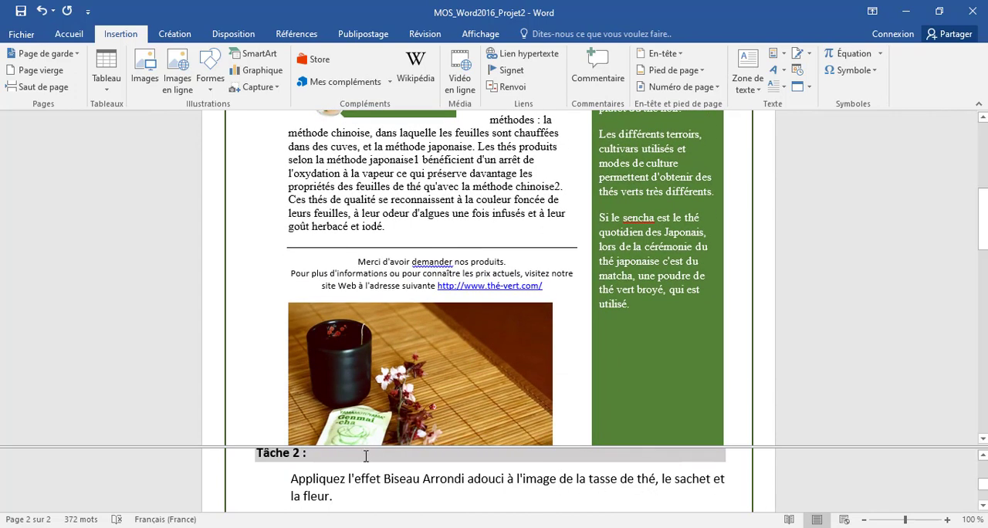
scroll(401, 385, "down", 2)
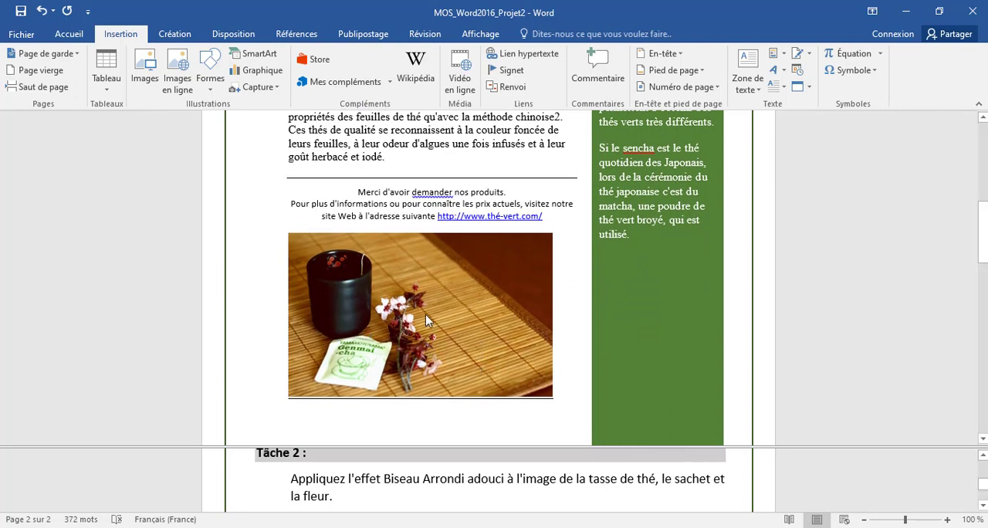
left_click(453, 288)
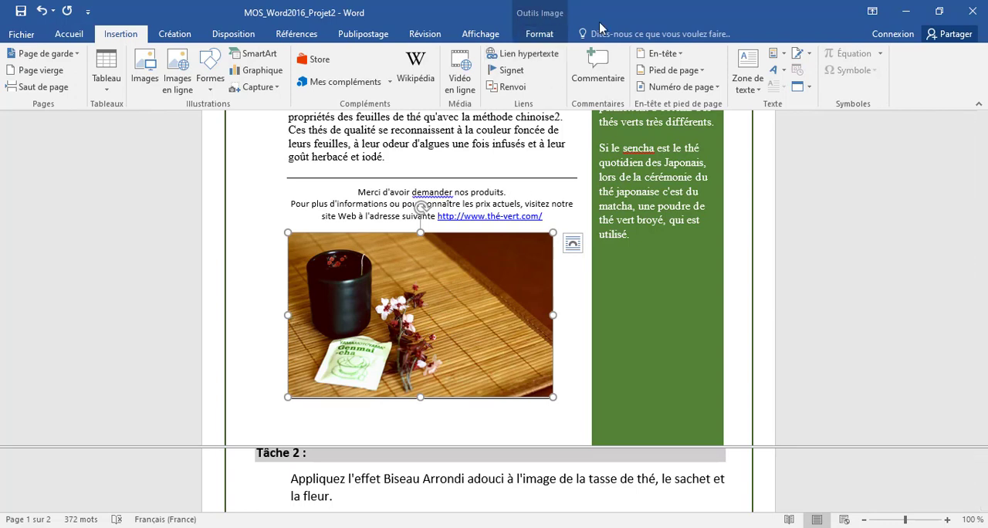
left_click(532, 36)
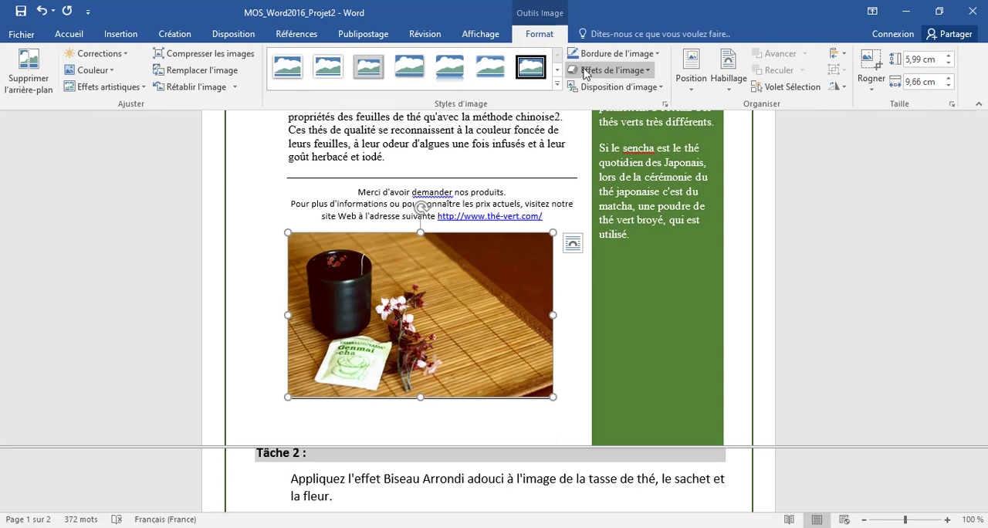
left_click(647, 72)
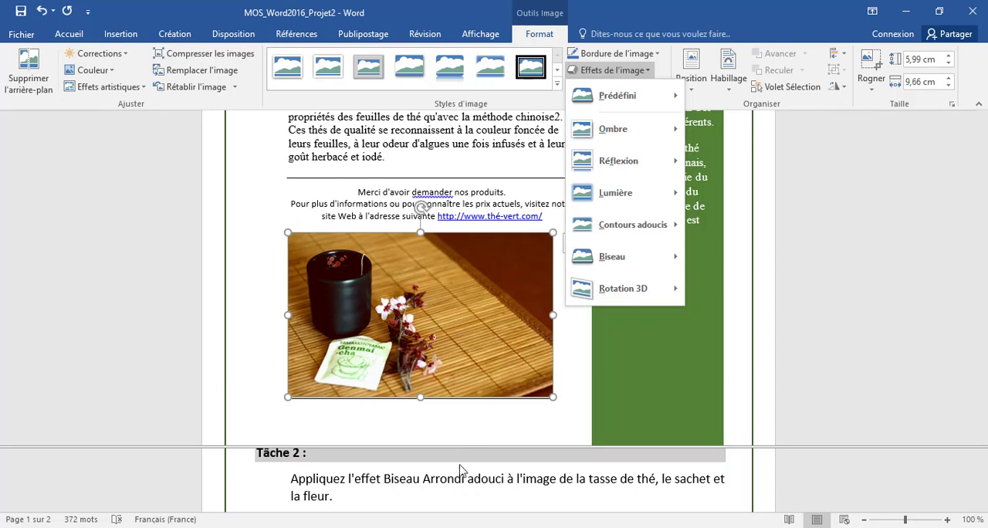
mouse_move(634, 255)
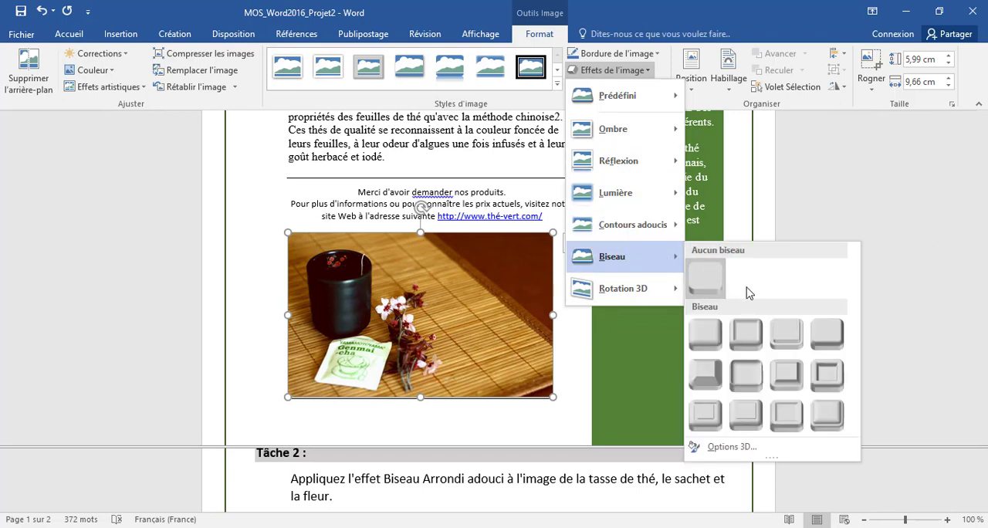
left_click(786, 332)
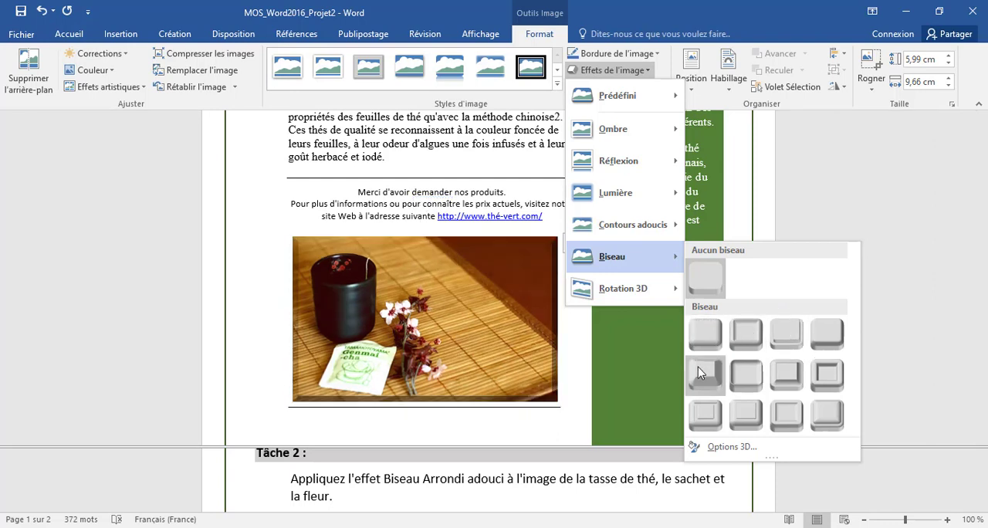
left_click(745, 376)
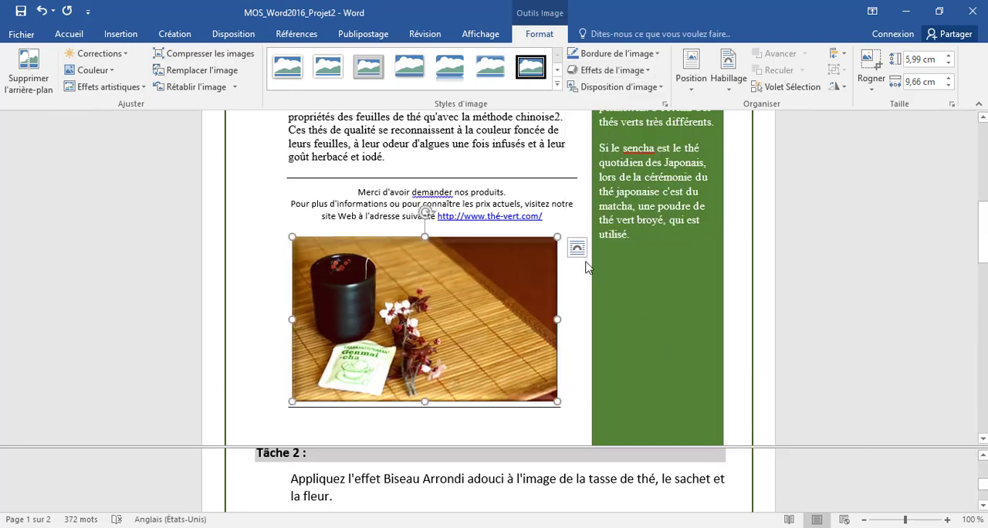
left_click(444, 489)
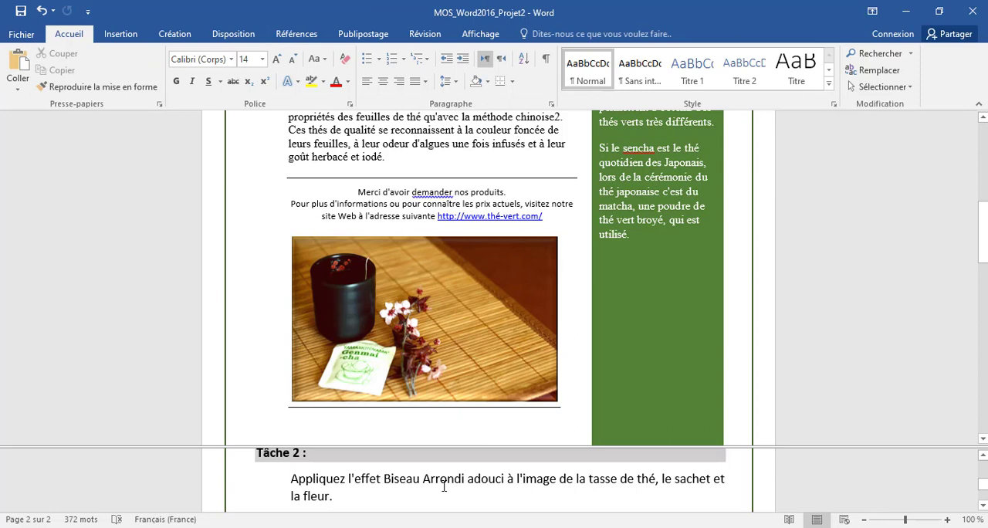
Step: Following Tâche 3, cut the image of the tea cup, sachet and flower from below the website address
scroll(444, 489, "down", 2)
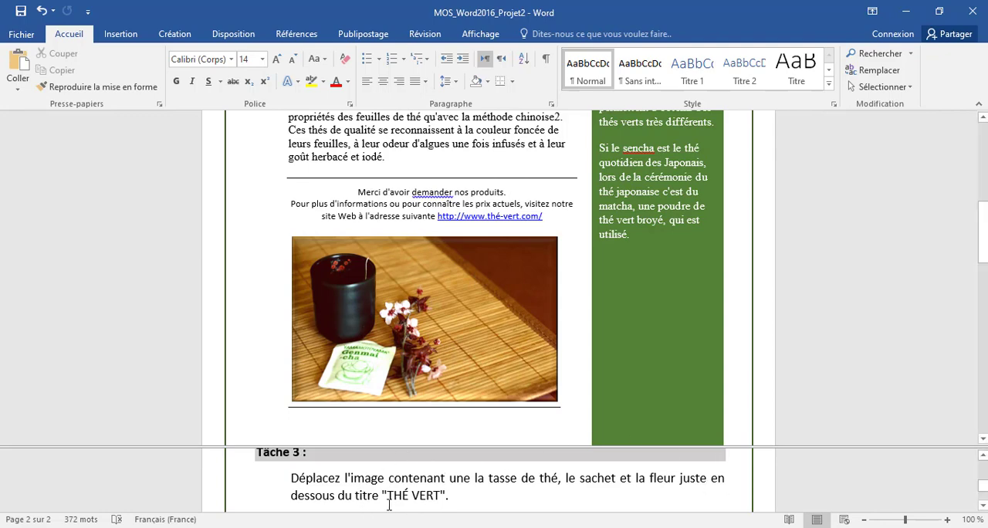
scroll(472, 255, "up", 10)
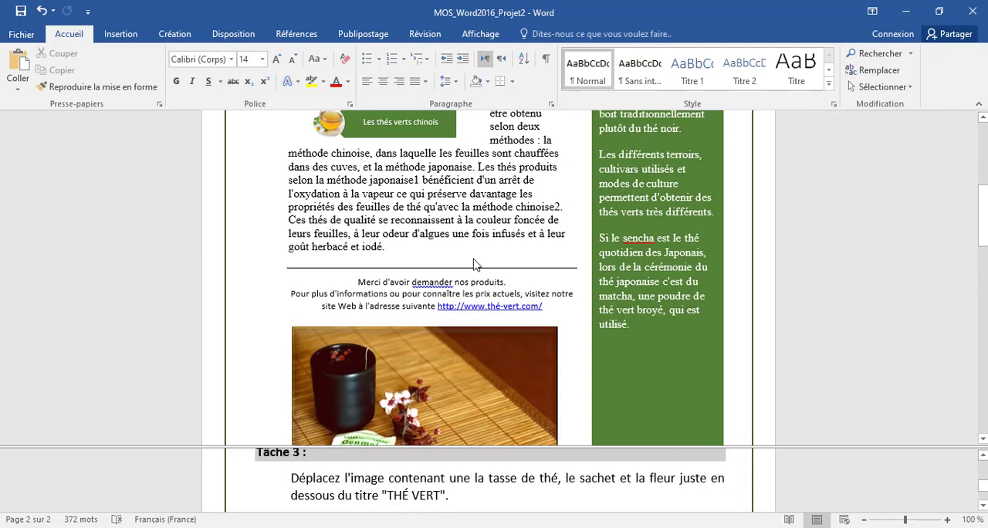
scroll(477, 255, "up", 2)
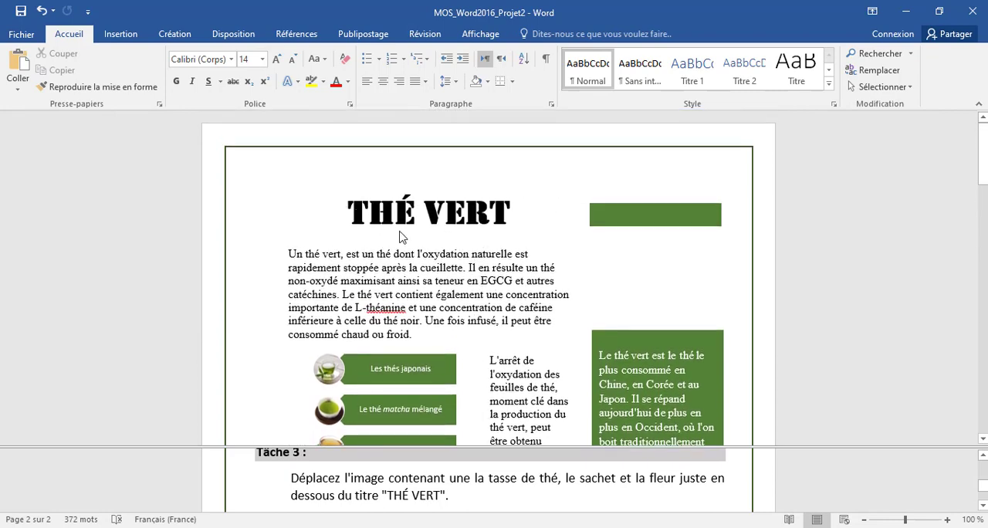
left_click(431, 238)
scroll(430, 241, "down", 10)
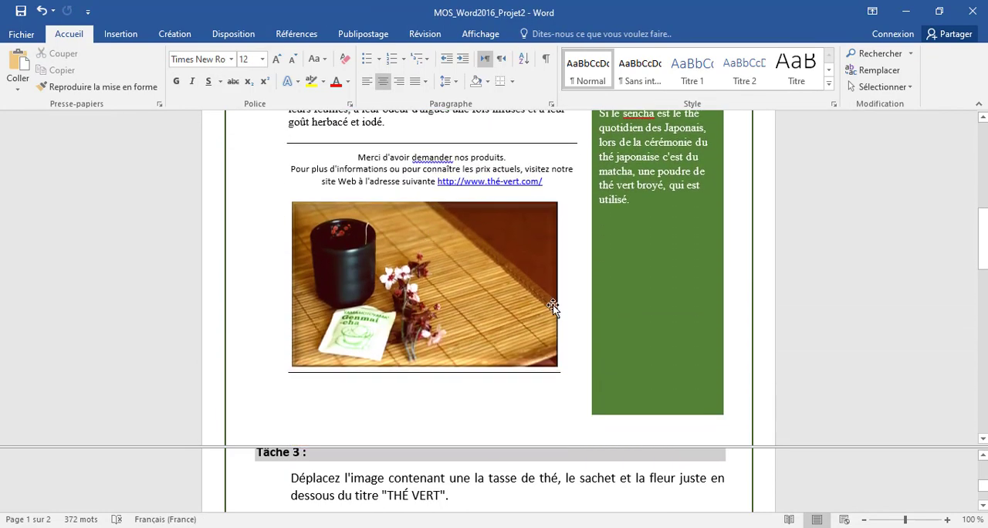
scroll(552, 302, "up", 3)
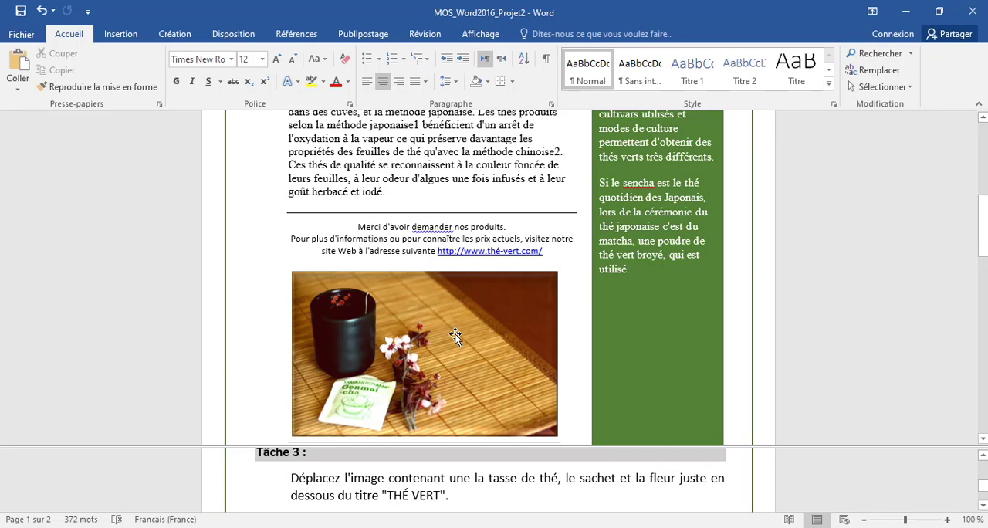
right_click(437, 324)
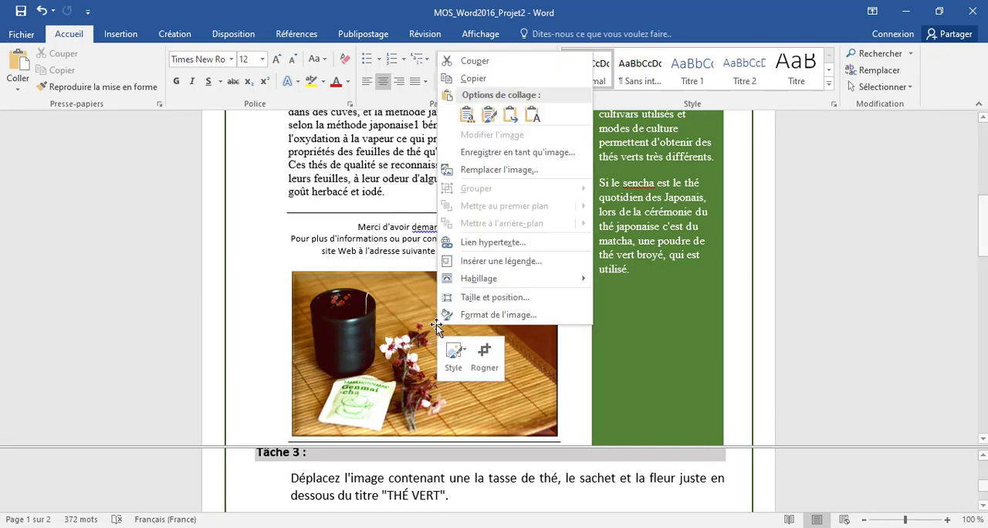
left_click(473, 61)
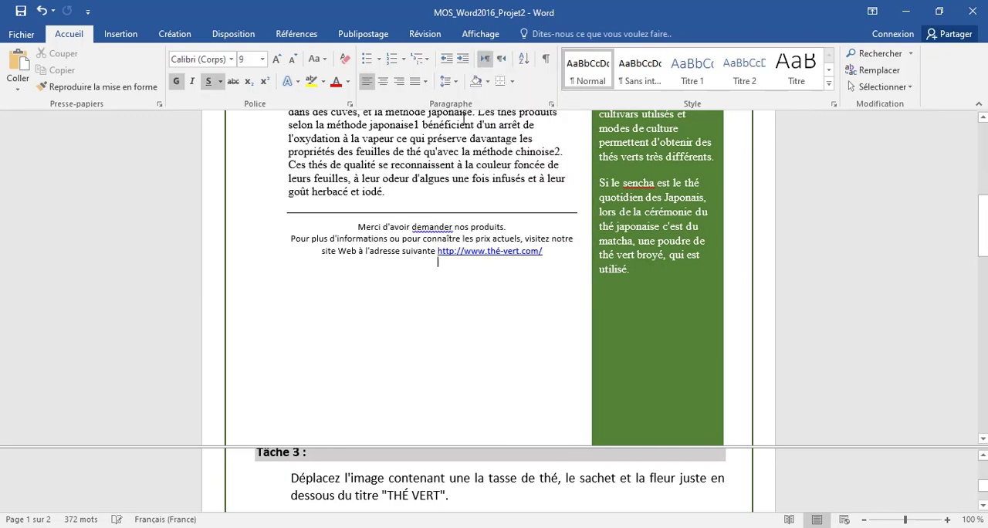
Step: Paste the cut image as a picture on the empty line directly under the title "THÉ VERT"
scroll(424, 258, "up", 8)
left_click(424, 203)
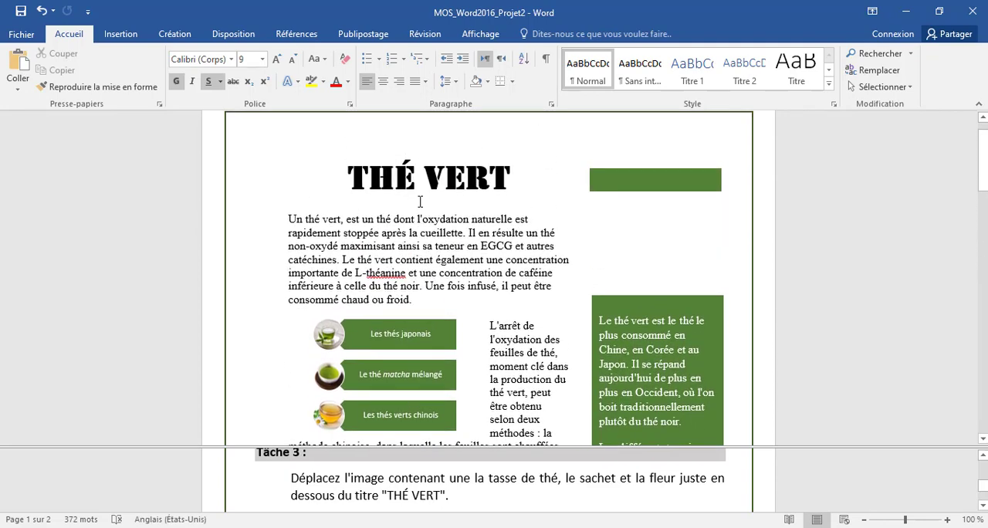
right_click(424, 203)
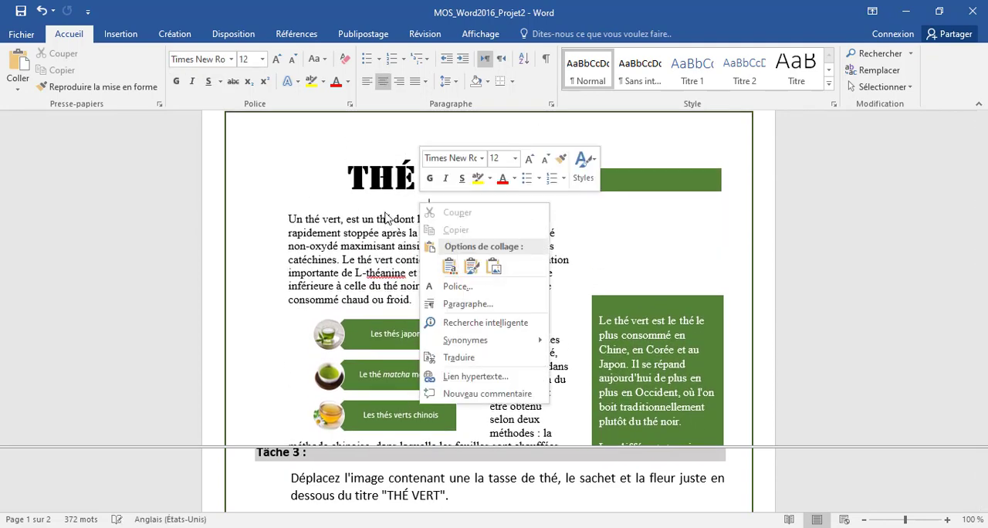
left_click(495, 269)
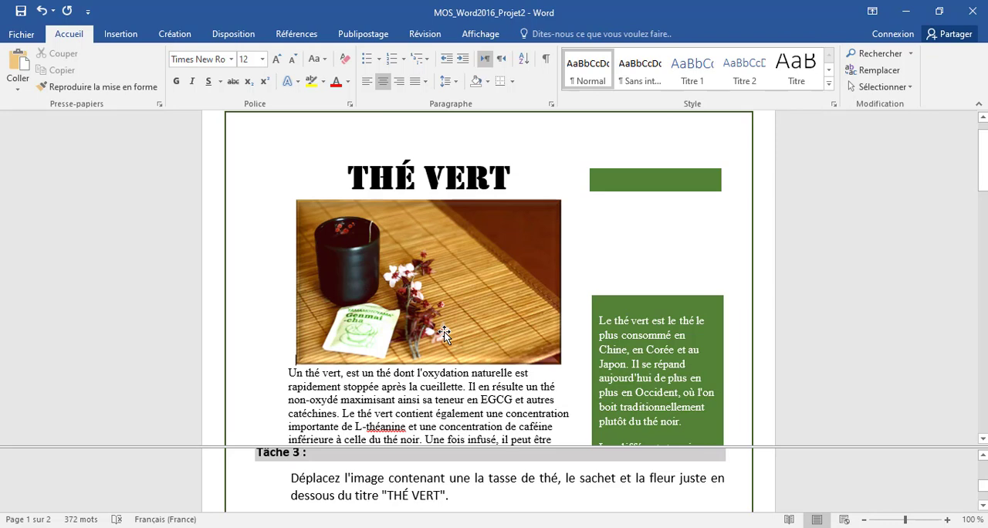
left_click(512, 491)
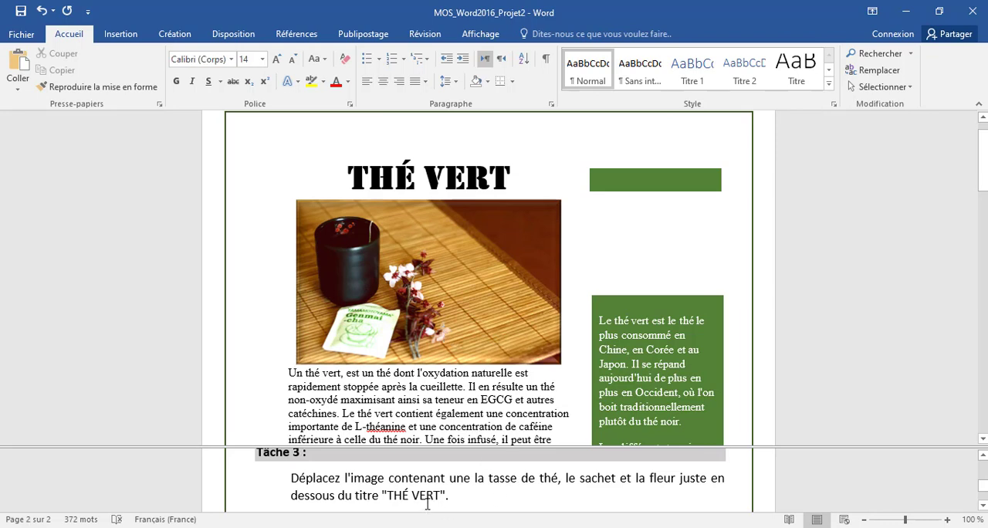
Step: Following Tâche 4, insert the bol de thé vert image from the objets_des_projets folder on the empty line below the green box's text
scroll(427, 503, "down", 3)
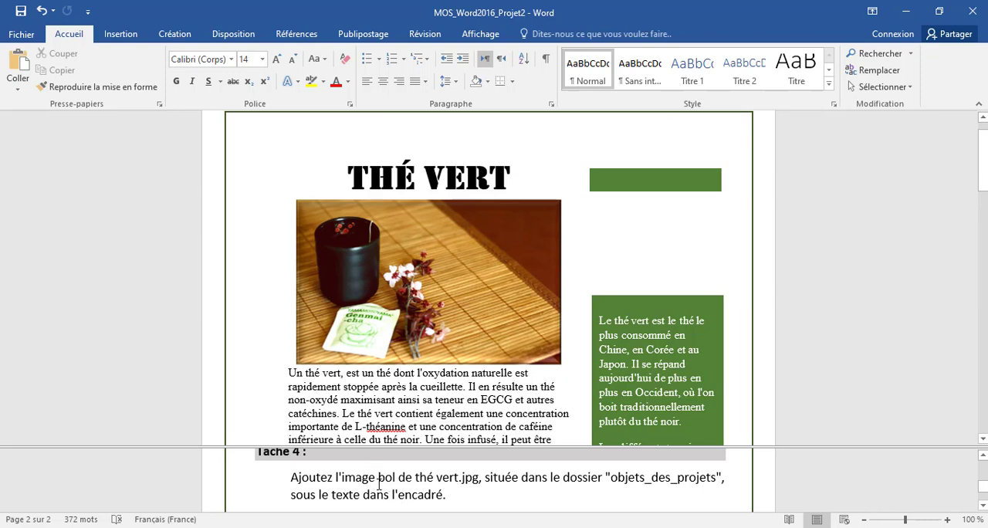
left_click_drag(480, 479, 379, 478)
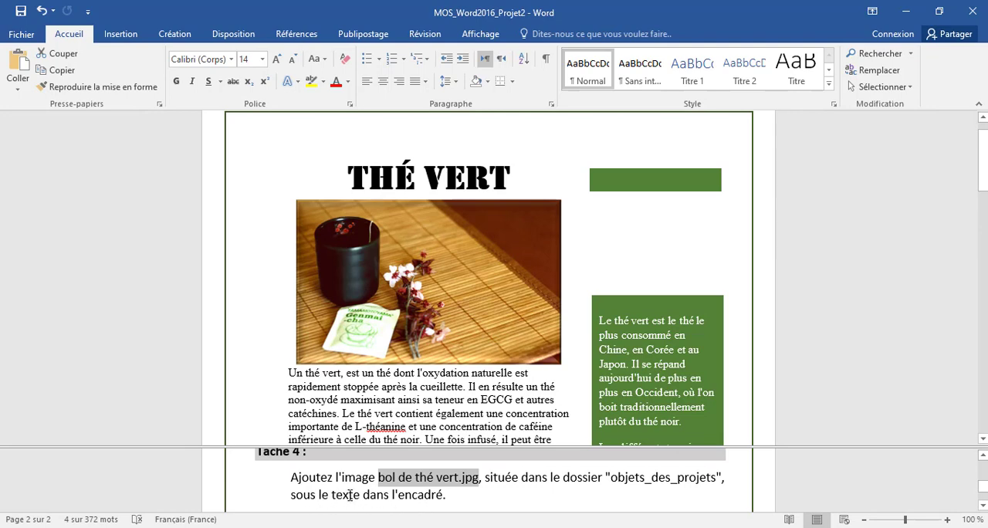
scroll(668, 227, "down", 3)
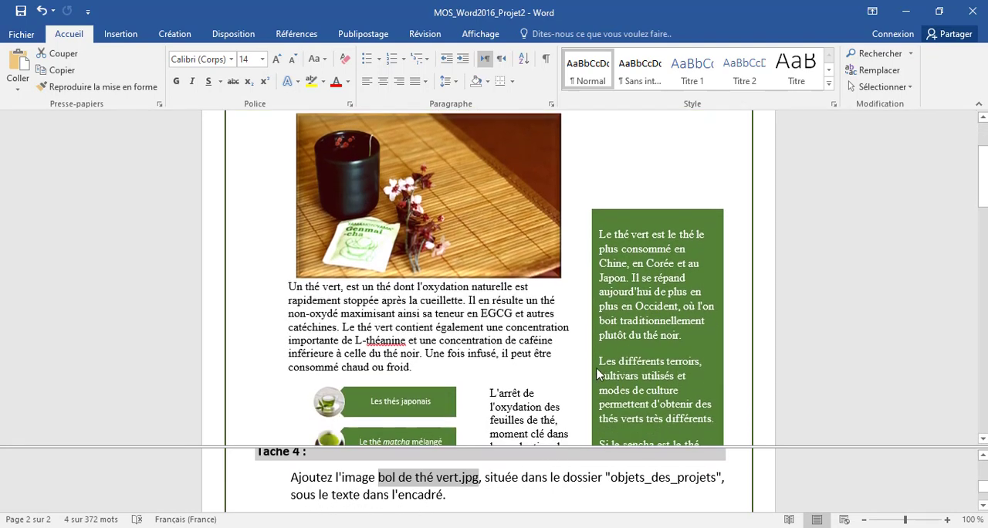
scroll(704, 305, "down", 4)
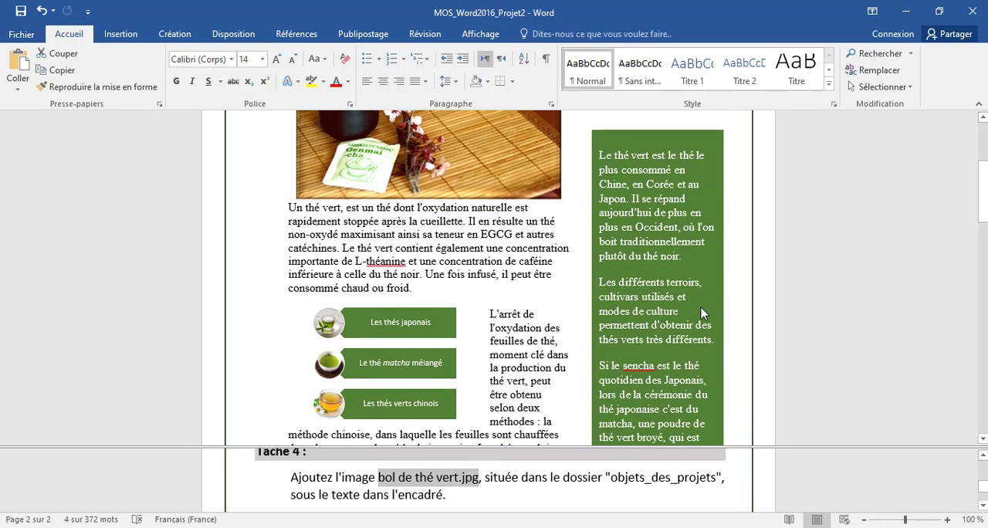
left_click(627, 361)
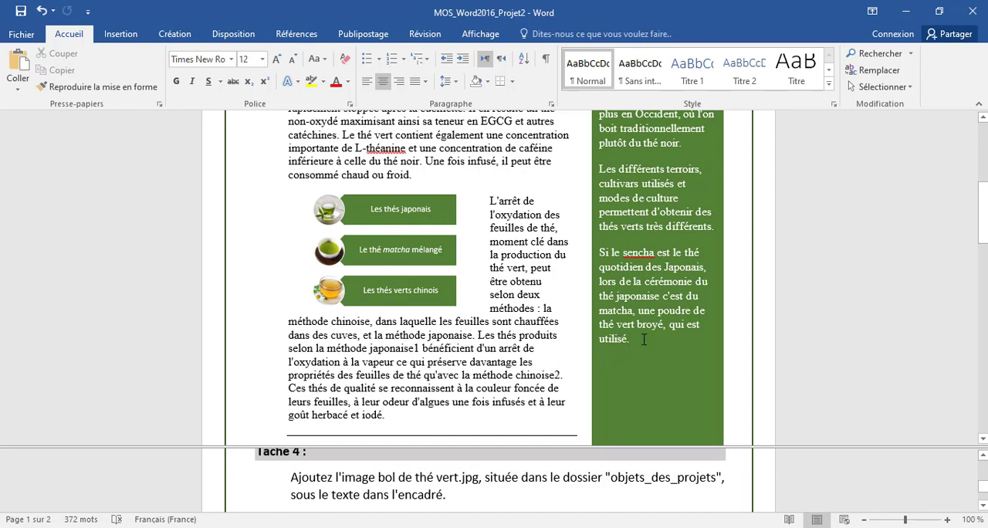
left_click(610, 359)
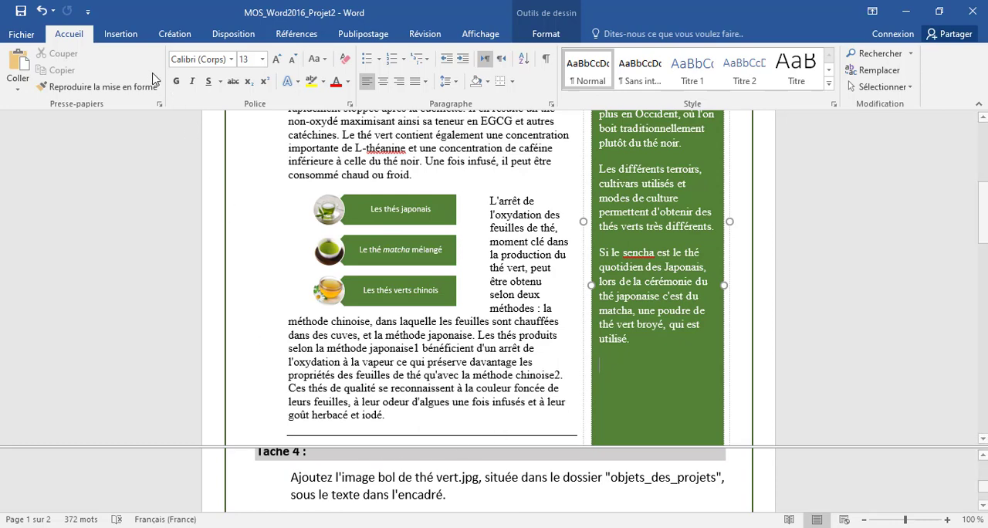
left_click(121, 34)
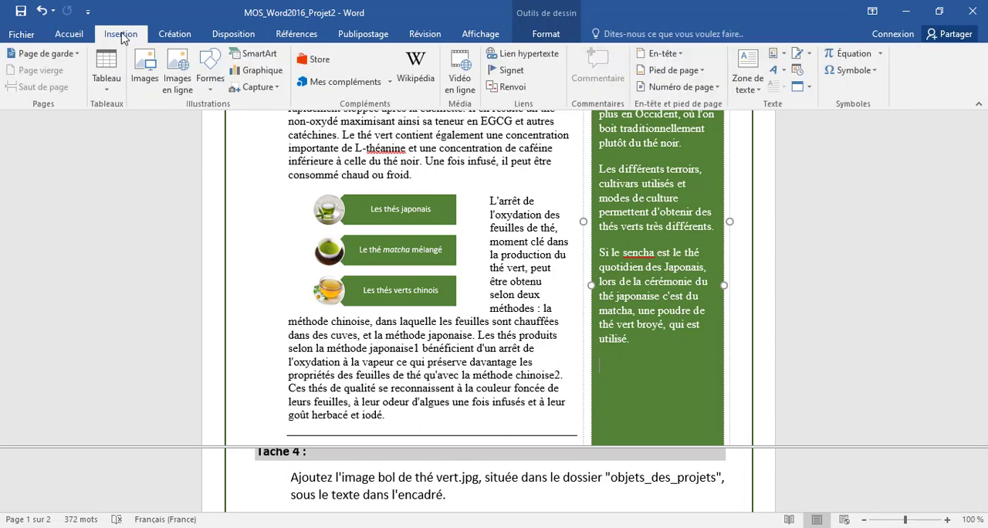
left_click(147, 66)
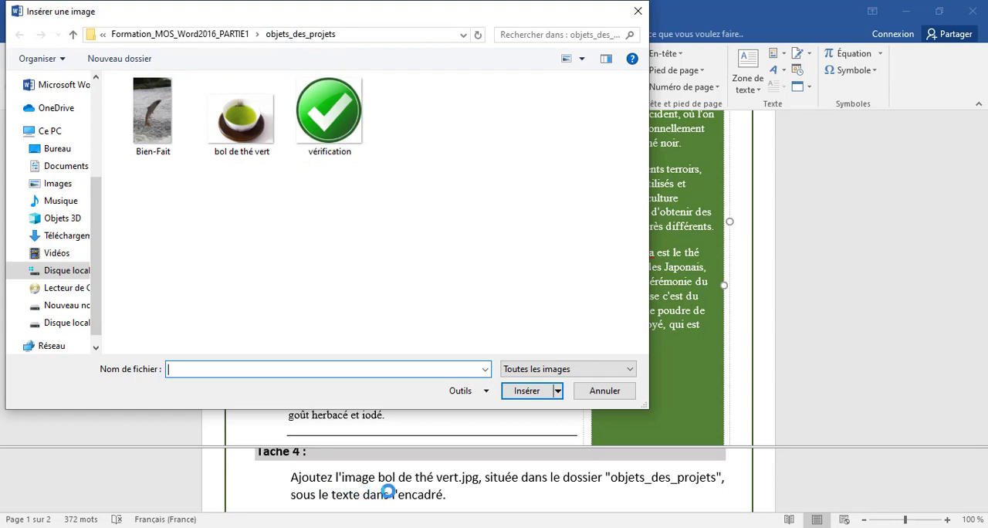
left_click(251, 139)
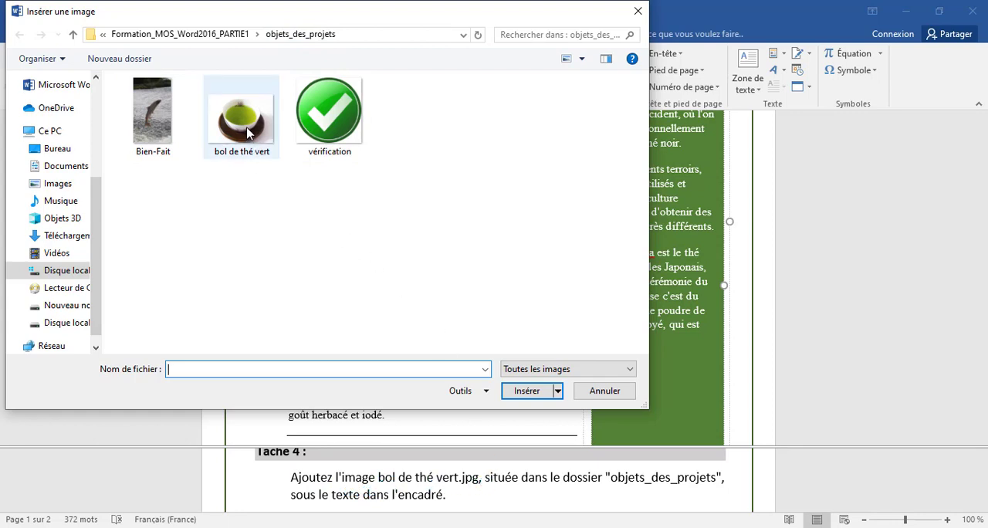
left_click(528, 393)
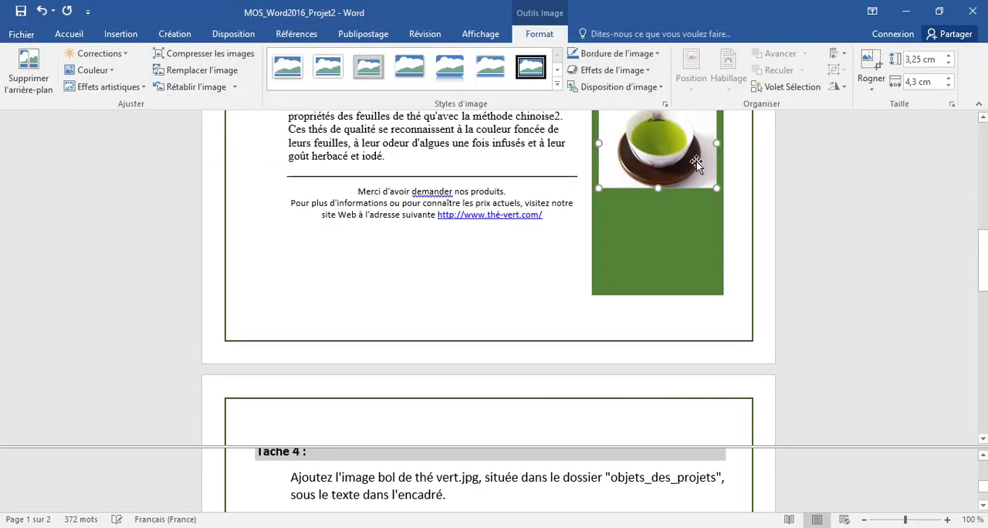
scroll(666, 206, "up", 1)
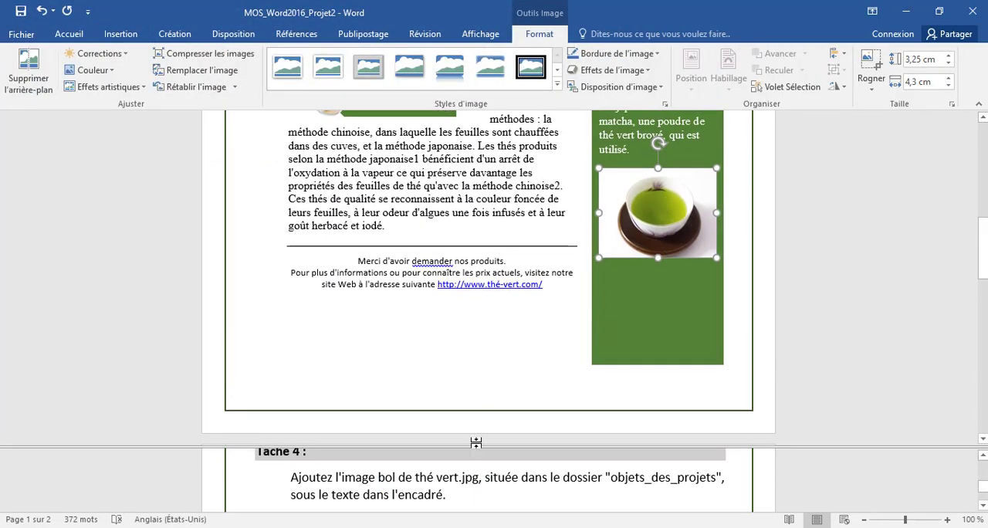
Step: Following Tâche 5, move the "Les thés verts chinois" shape up one place in the SmartArt graphic, and undo the move
left_click(473, 499)
left_click(430, 498)
scroll(430, 496, "down", 2)
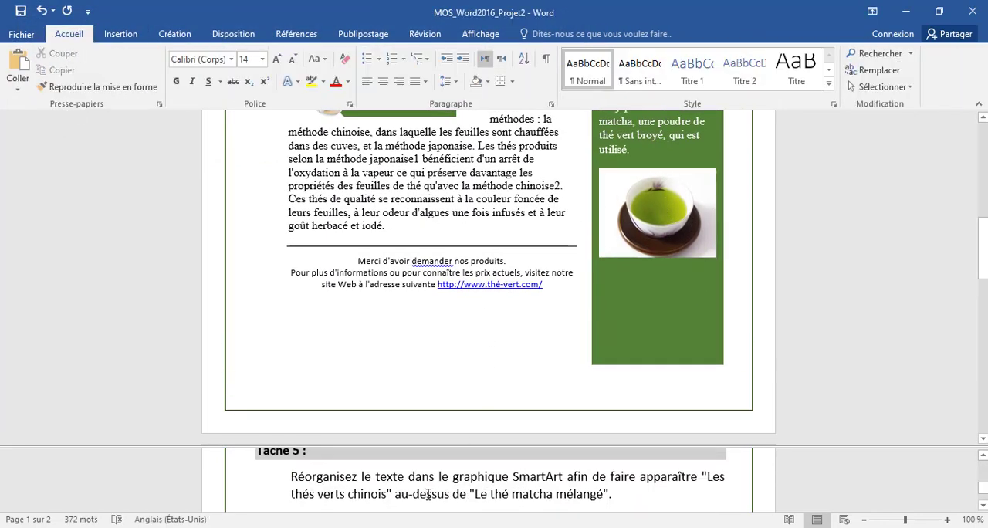
left_click(357, 489)
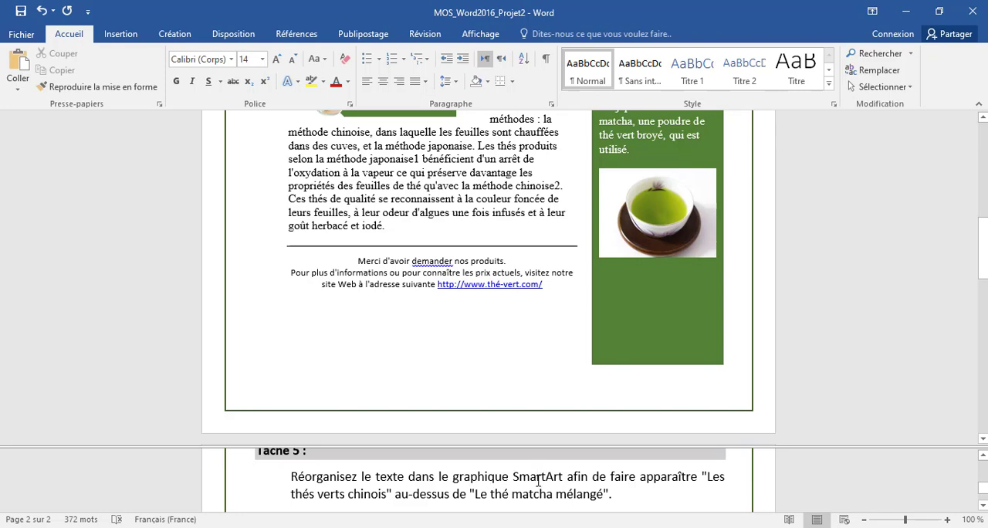
left_click(657, 212)
scroll(494, 270, "up", 5)
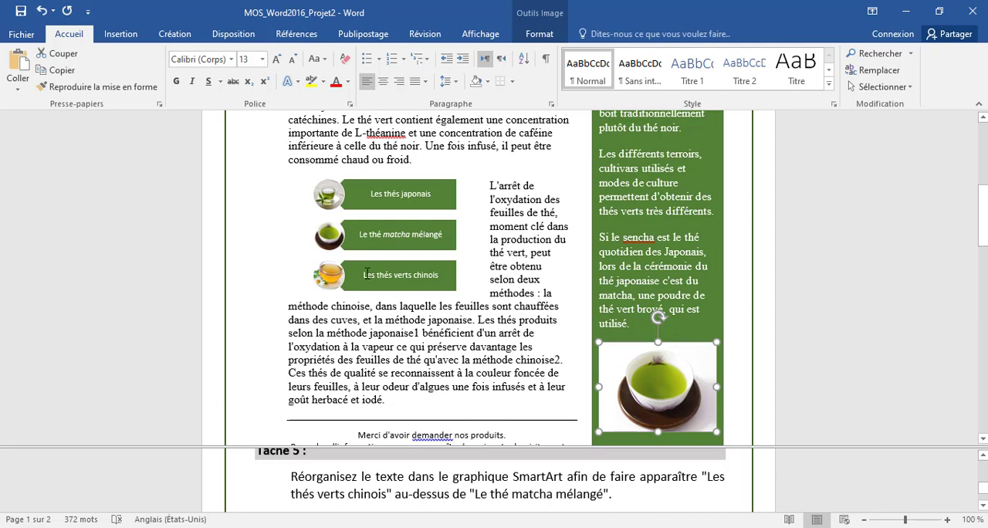
left_click(346, 270)
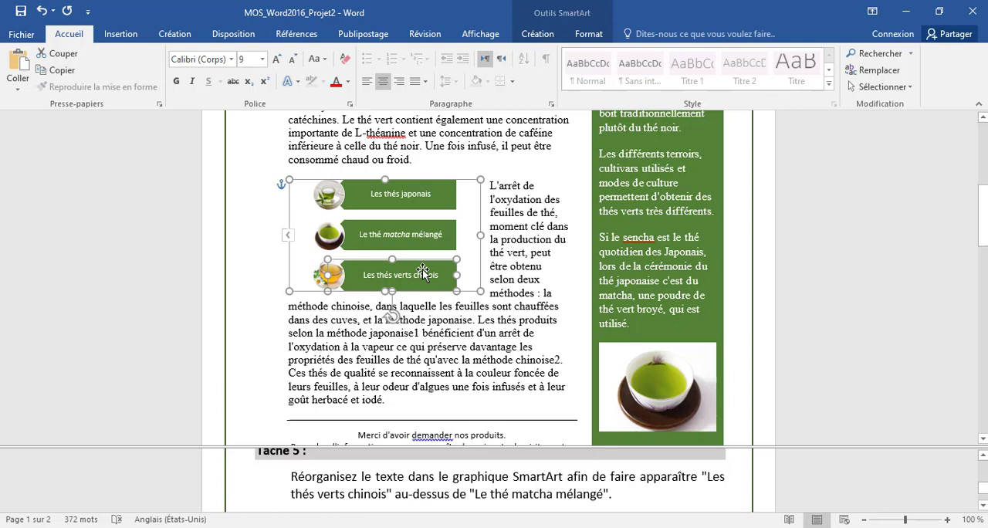
left_click(538, 34)
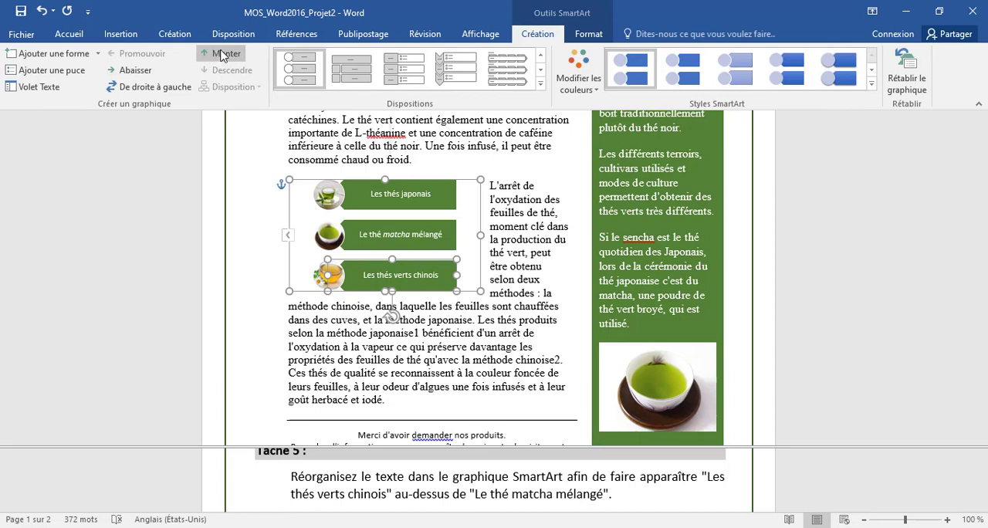
left_click(222, 53)
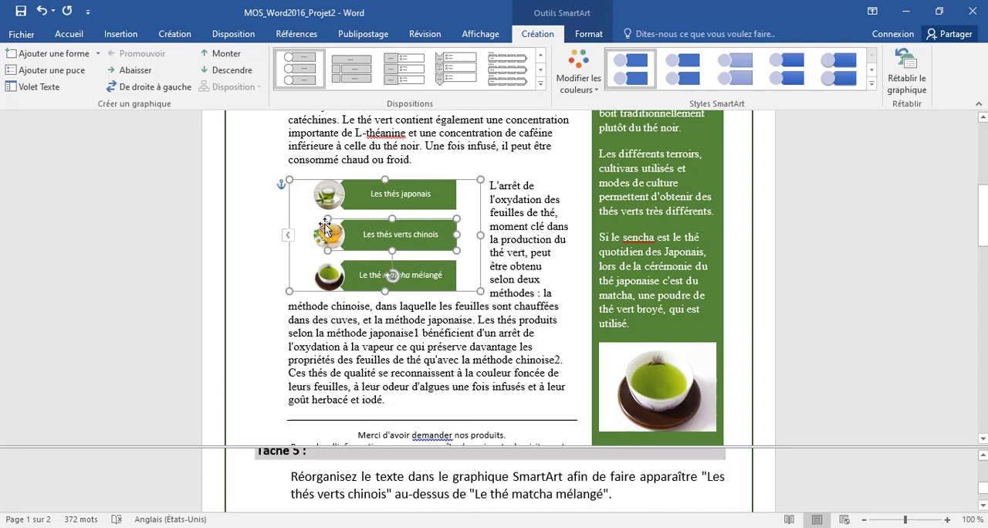
left_click(48, 14)
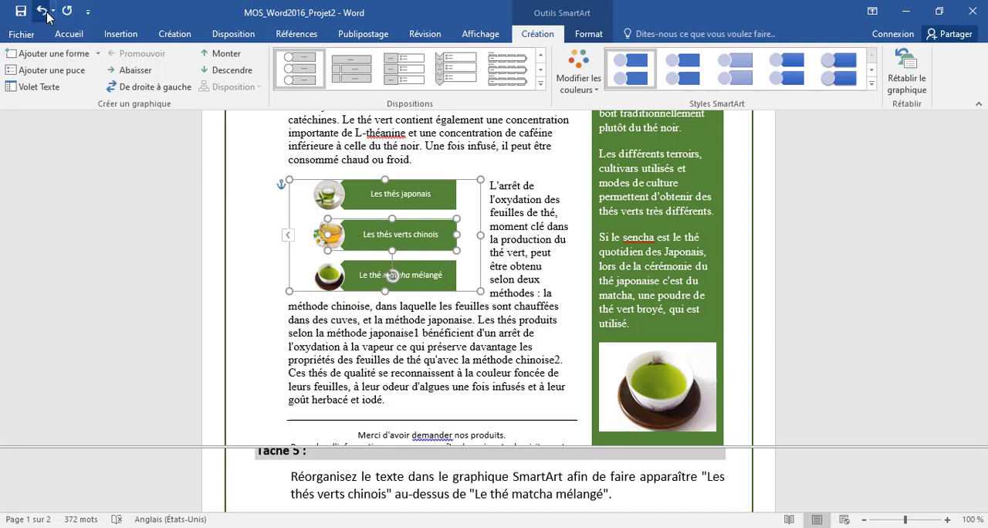
Step: Move the "Le thé matcha mélangé" shape down one place in the SmartArt graphic, below "Les thés verts chinois"
left_click(411, 232)
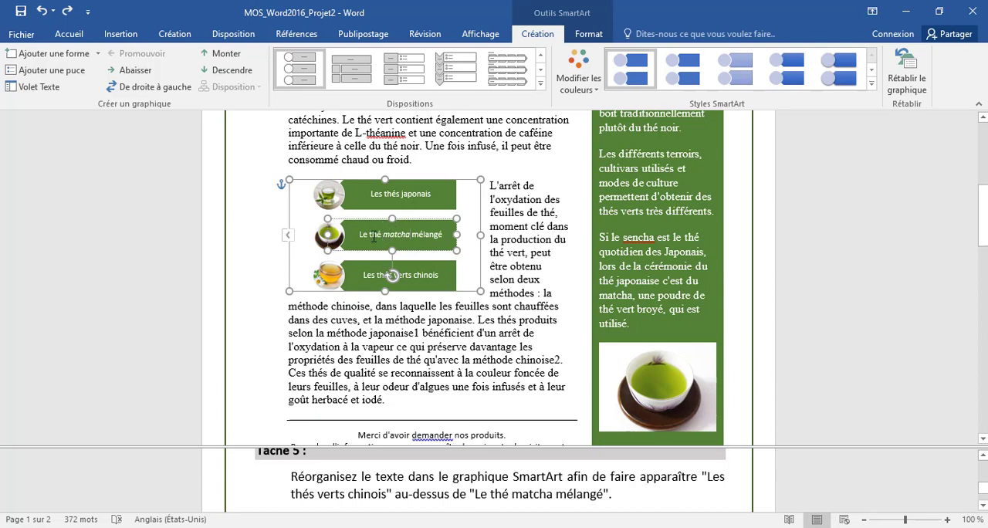
left_click(227, 69)
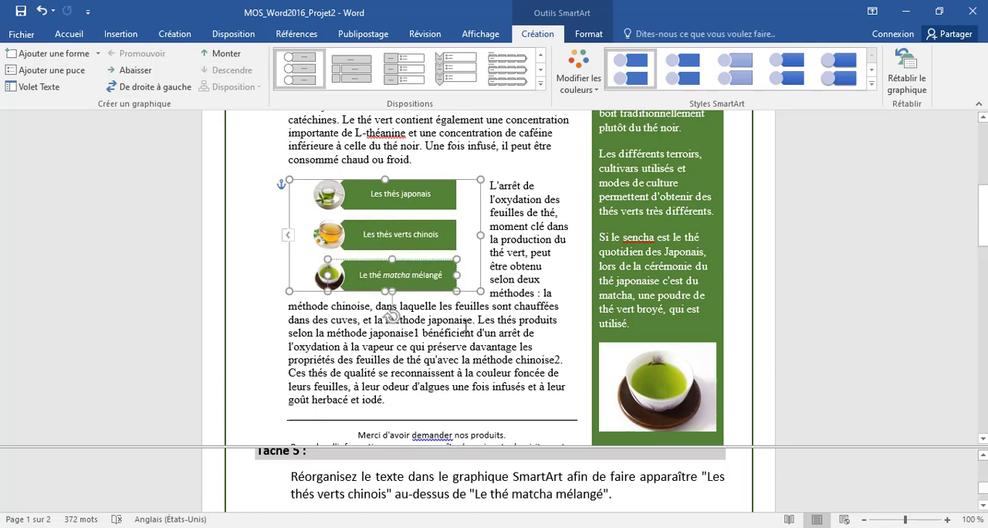
left_click(466, 331)
left_click(479, 466)
scroll(477, 467, "down", 3)
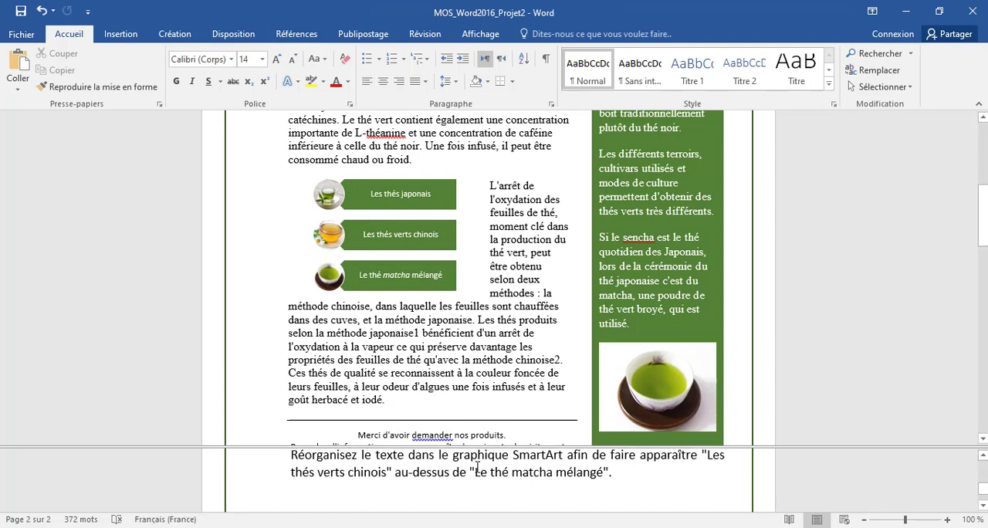
scroll(477, 468, "up", 1)
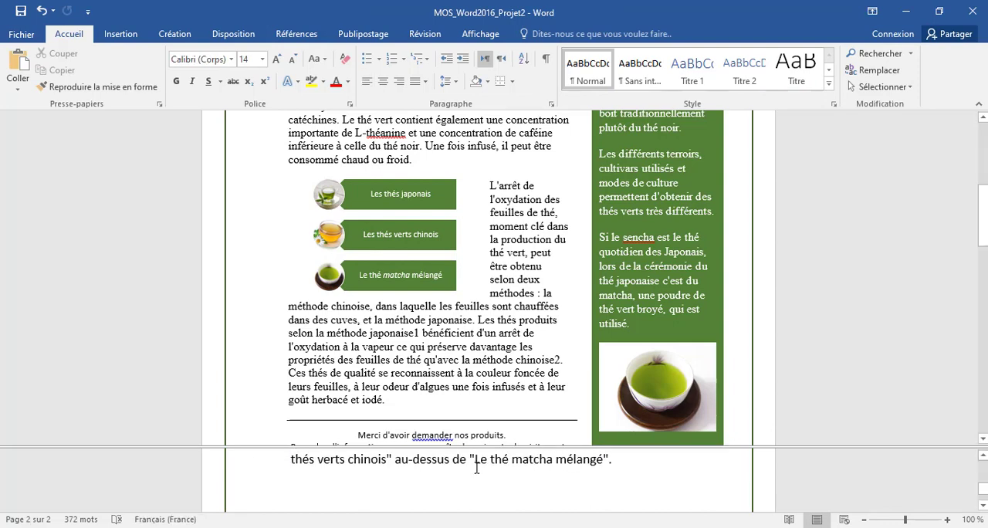